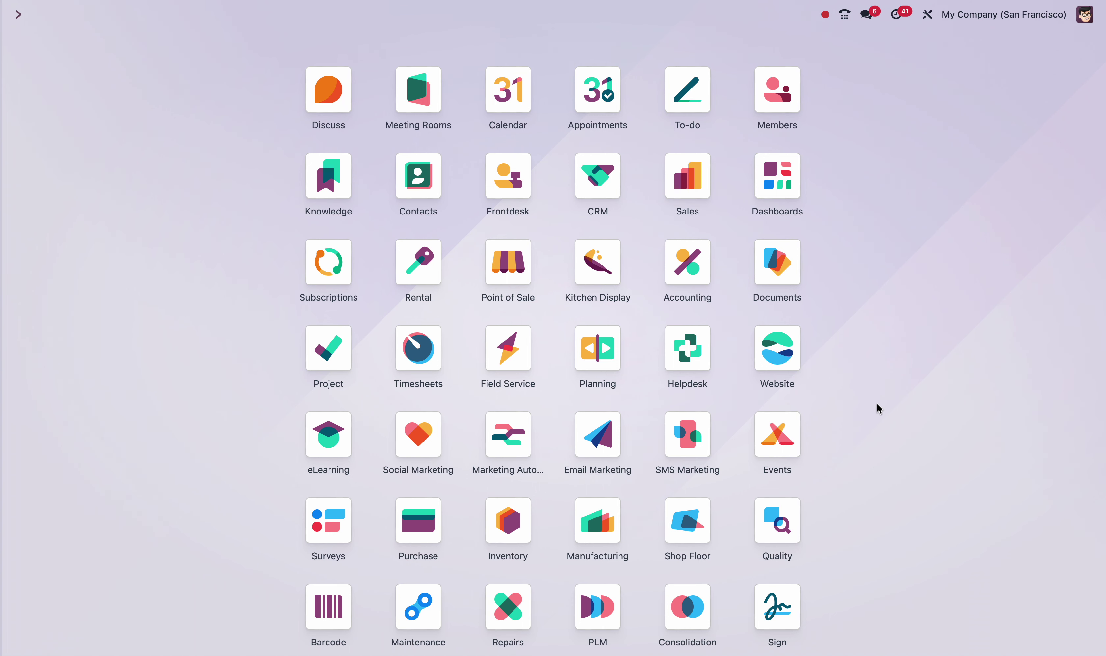
- Open the product catalogue of the Sales app and browse through the sellable products
{"action": "left_click", "coordinate": [687, 180]}
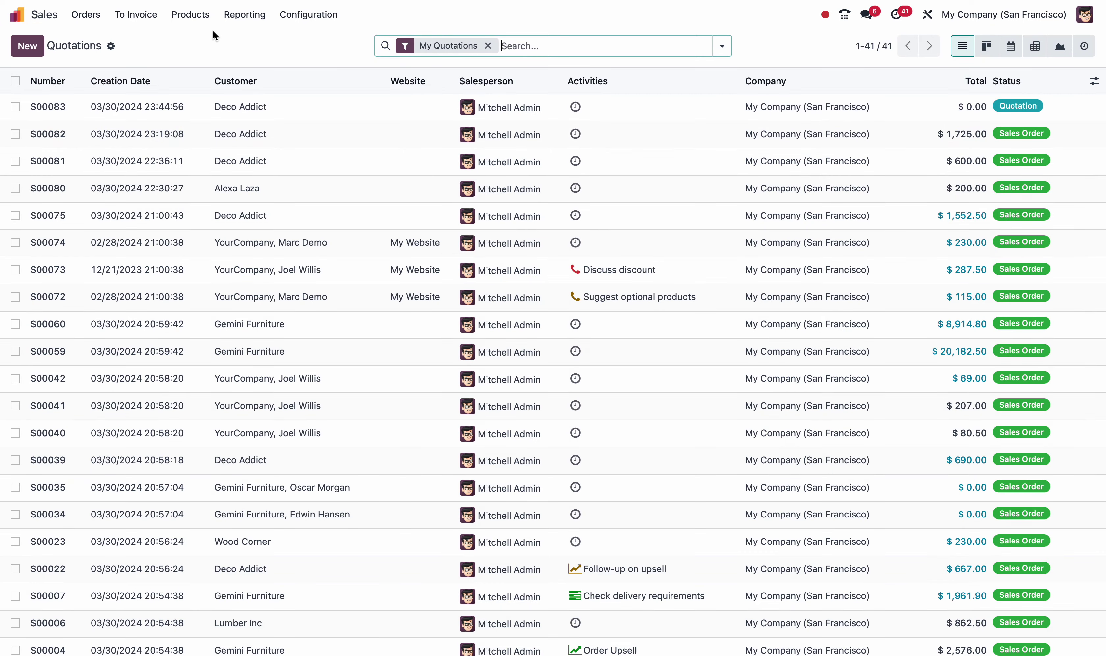
{"action": "left_click", "coordinate": [187, 19]}
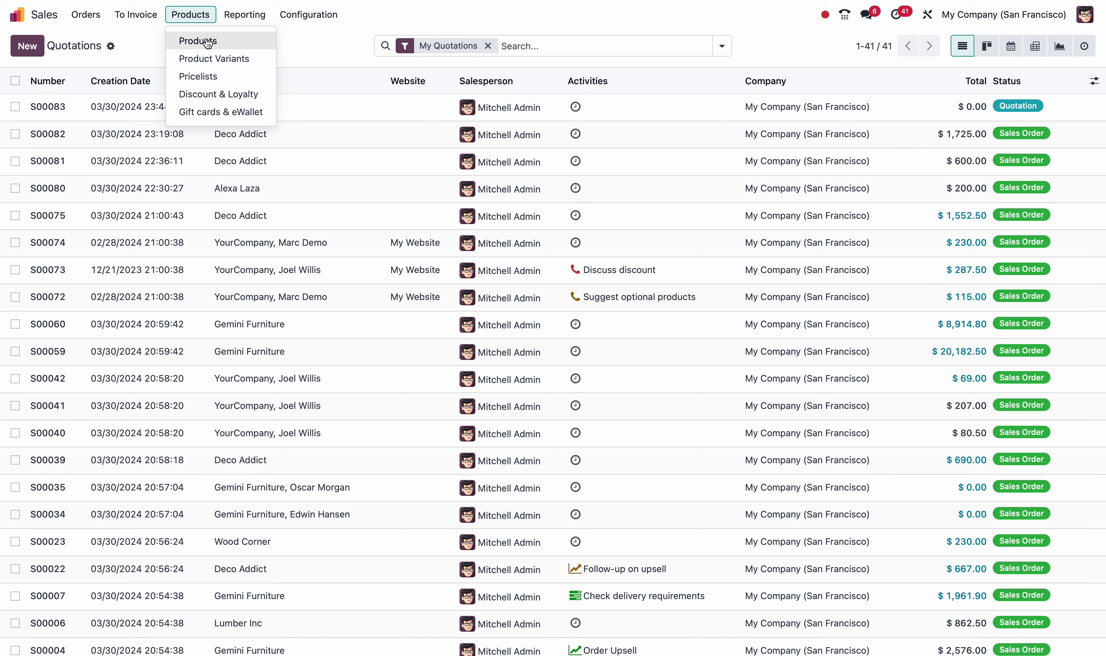
{"action": "left_click", "coordinate": [197, 43]}
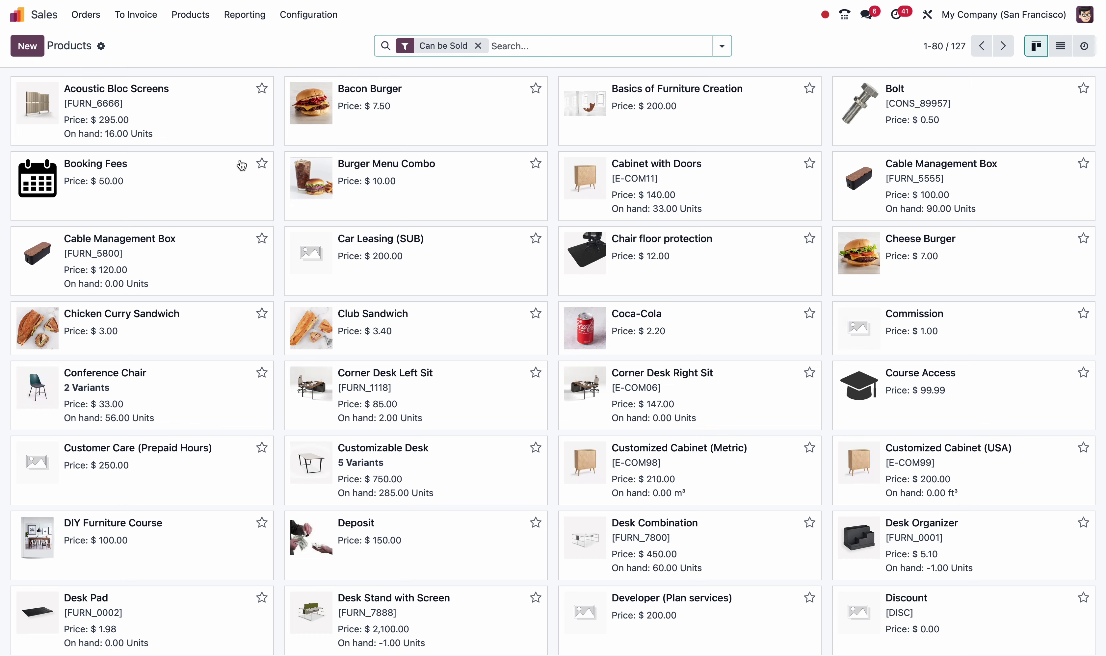
{"action": "scroll", "coordinate": [242, 166], "scroll_direction": "down", "scroll_amount": 5}
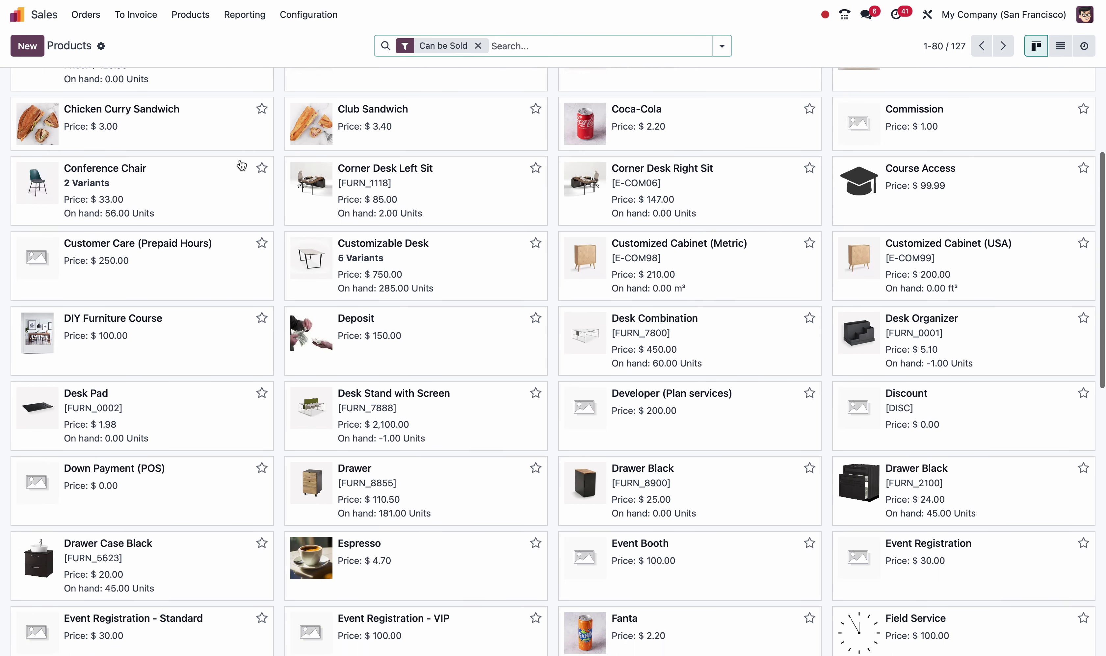
{"action": "scroll", "coordinate": [242, 165], "scroll_direction": "up", "scroll_amount": 5}
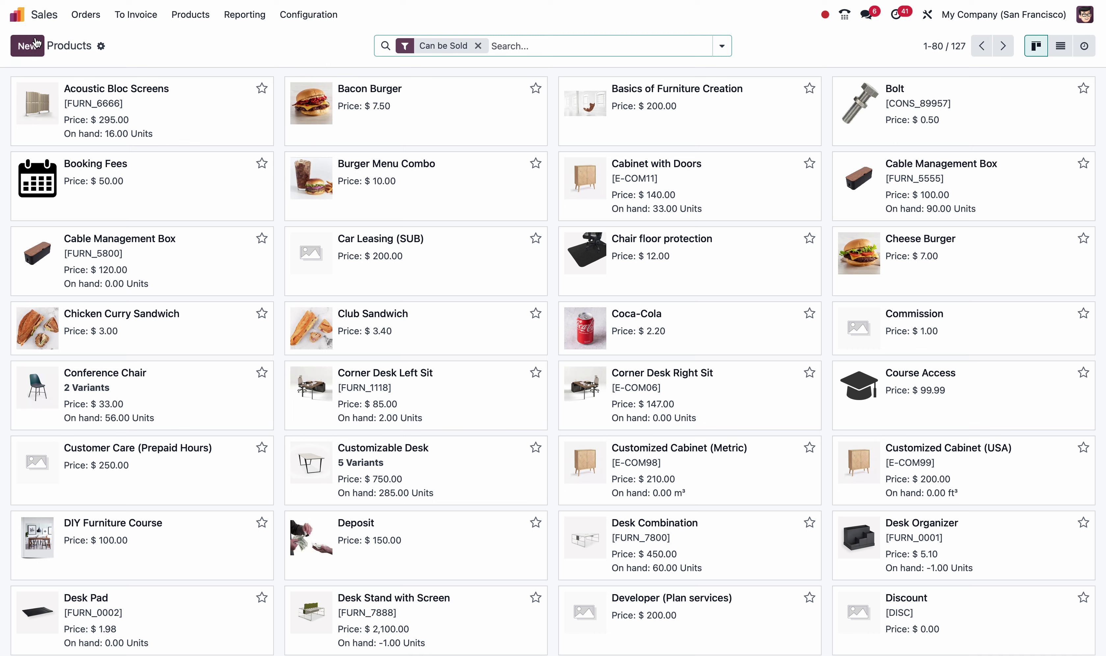
- Create a new product and name it "Apple Iphone"
{"action": "left_click", "coordinate": [28, 53]}
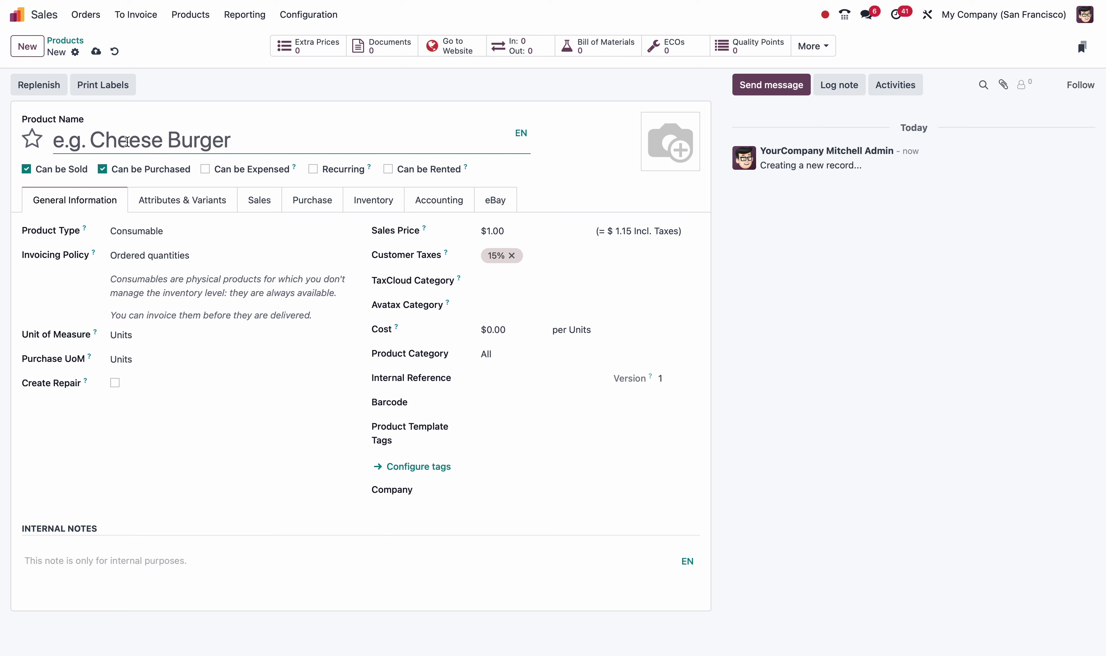
{"action": "type", "text": "Aokk"}
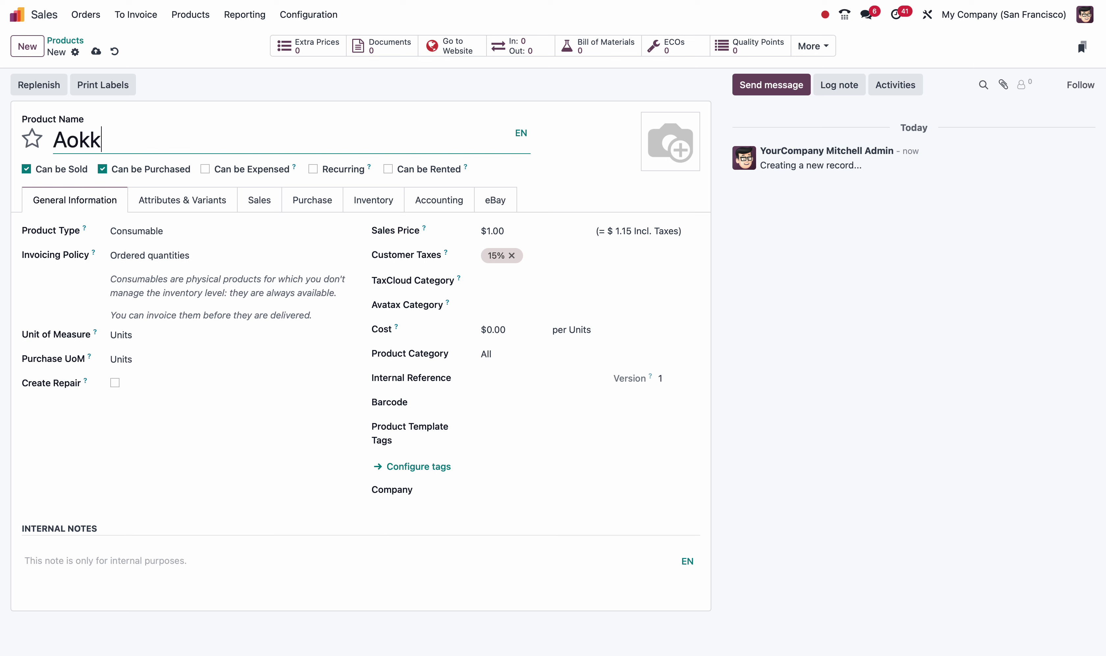
{"action": "key", "text": "BackSpace"}
{"action": "key", "text": "BackSpace"}
{"action": "key", "text": "BackSpace"}
{"action": "type", "text": "pple Ipho"}
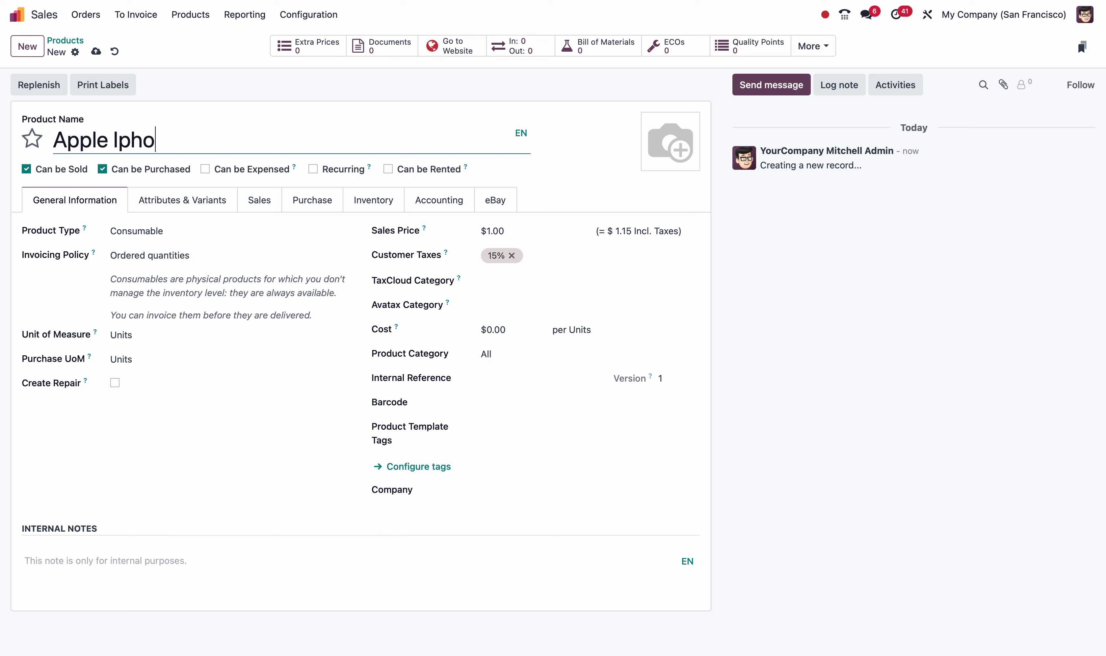
{"action": "type", "text": "ne"}
{"action": "mouse_move", "coordinate": [673, 143]}
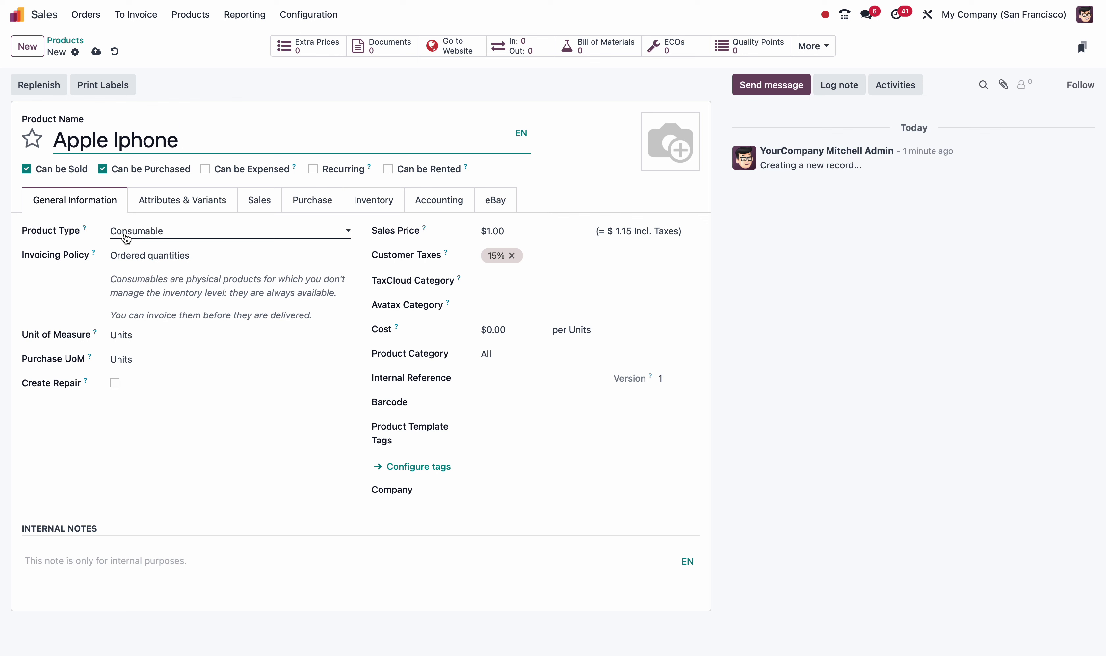
- Set the product type to Storable Product and review the other available types
{"action": "left_click", "coordinate": [126, 239]}
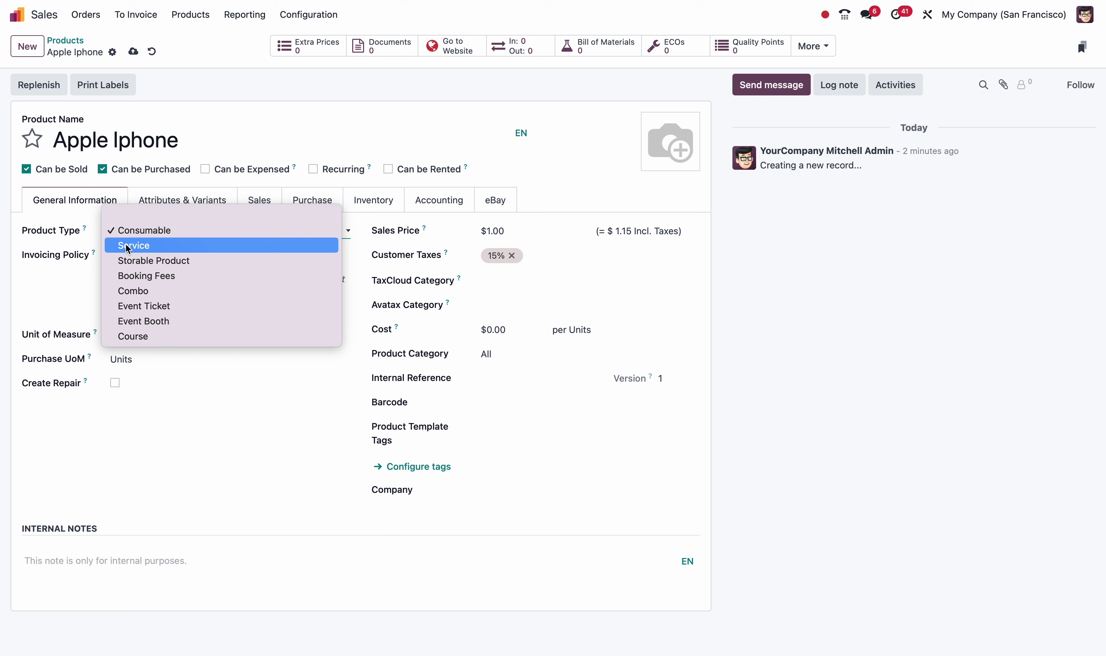
{"action": "left_click", "coordinate": [127, 259]}
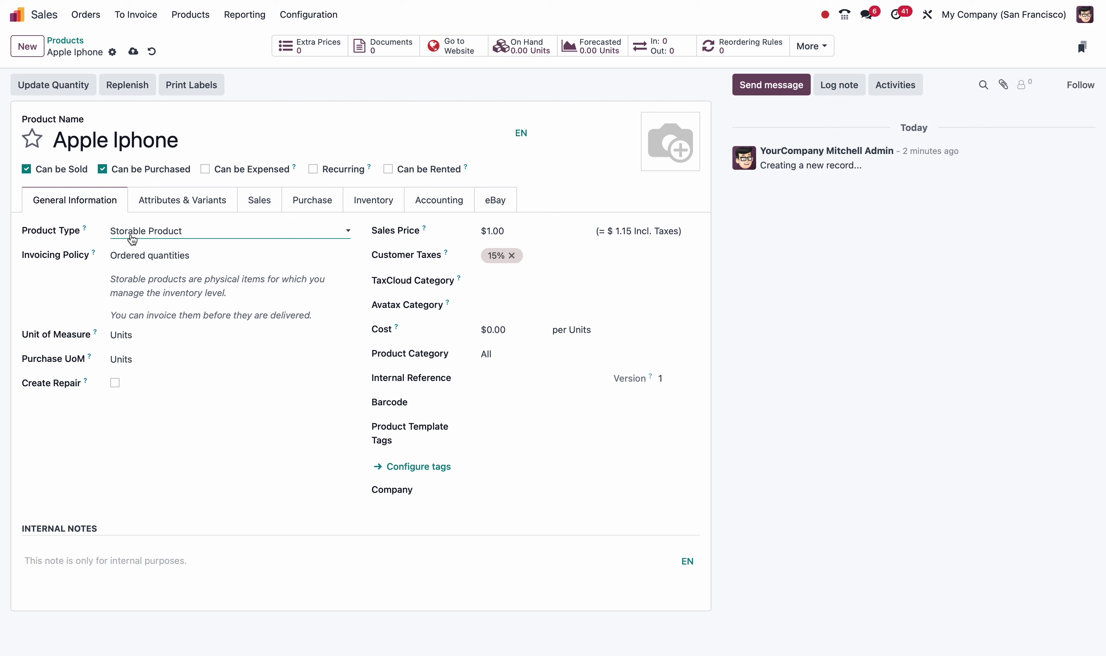
{"action": "left_click", "coordinate": [132, 239]}
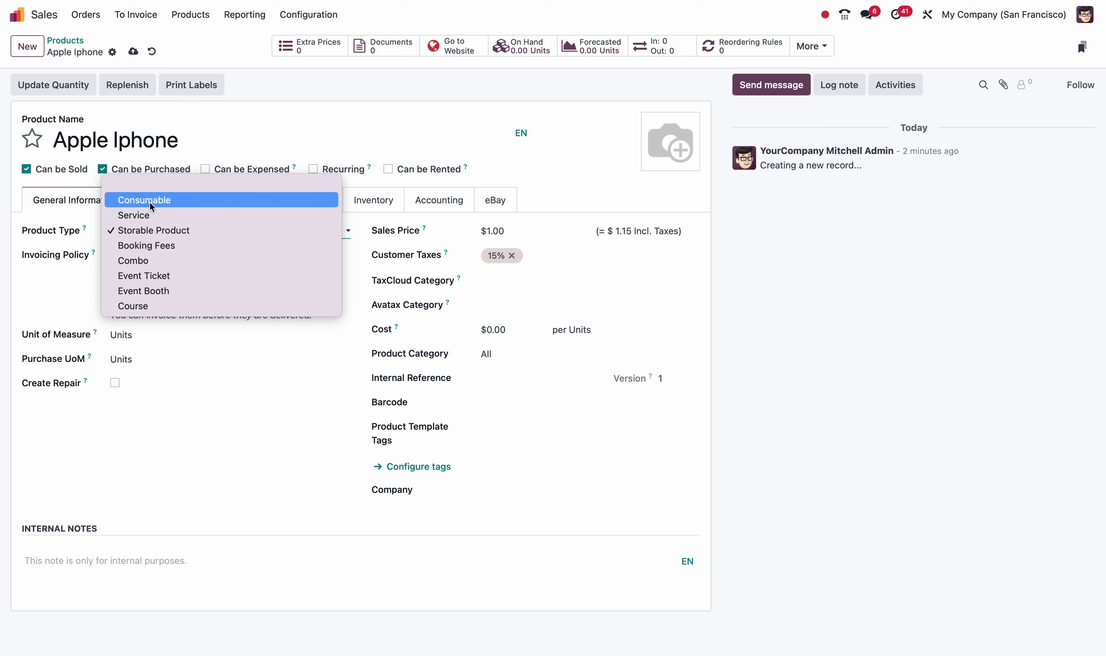
{"action": "left_click", "coordinate": [96, 260]}
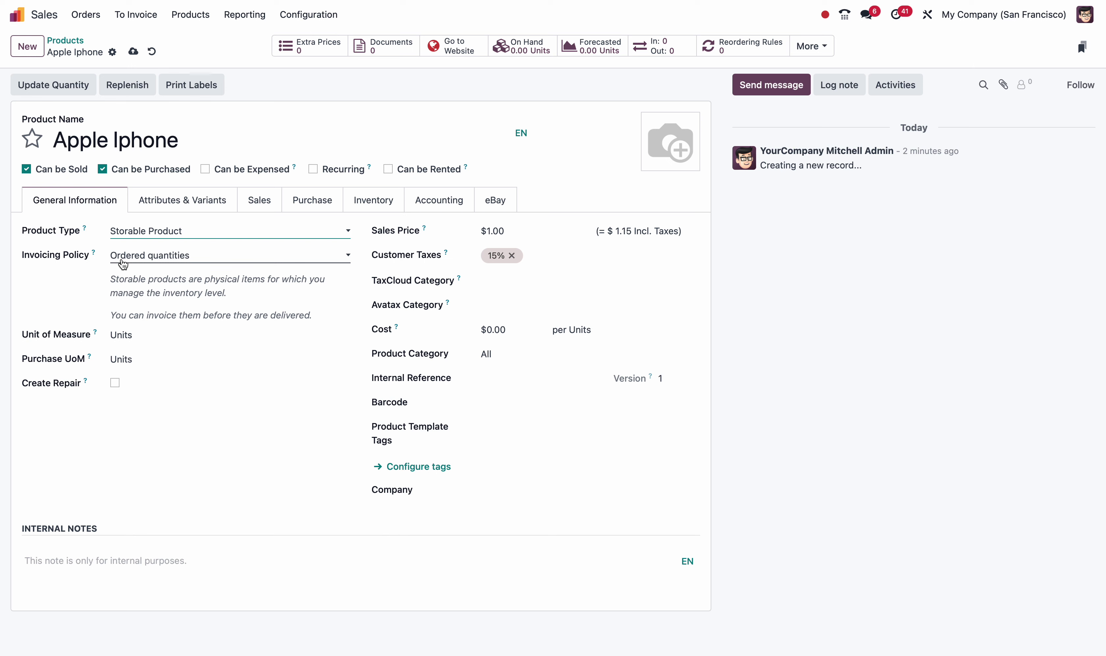
- Review the invoicing policy and unit of measure options, and the internal reference and barcode fields, without changing them
{"action": "left_click", "coordinate": [123, 264]}
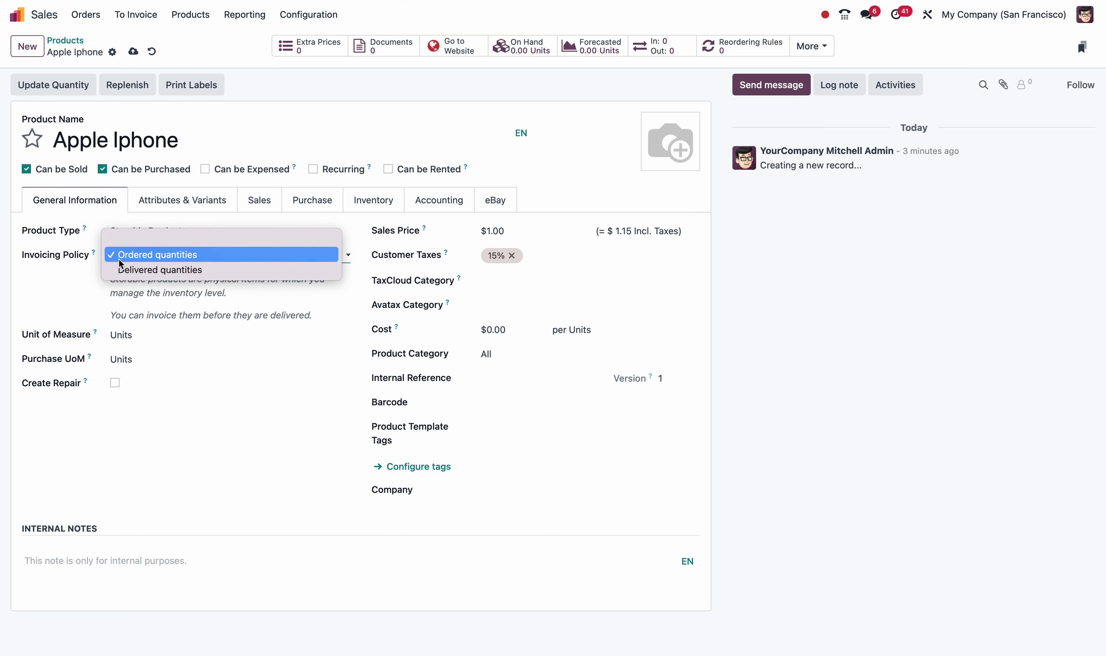
{"action": "left_click", "coordinate": [90, 277]}
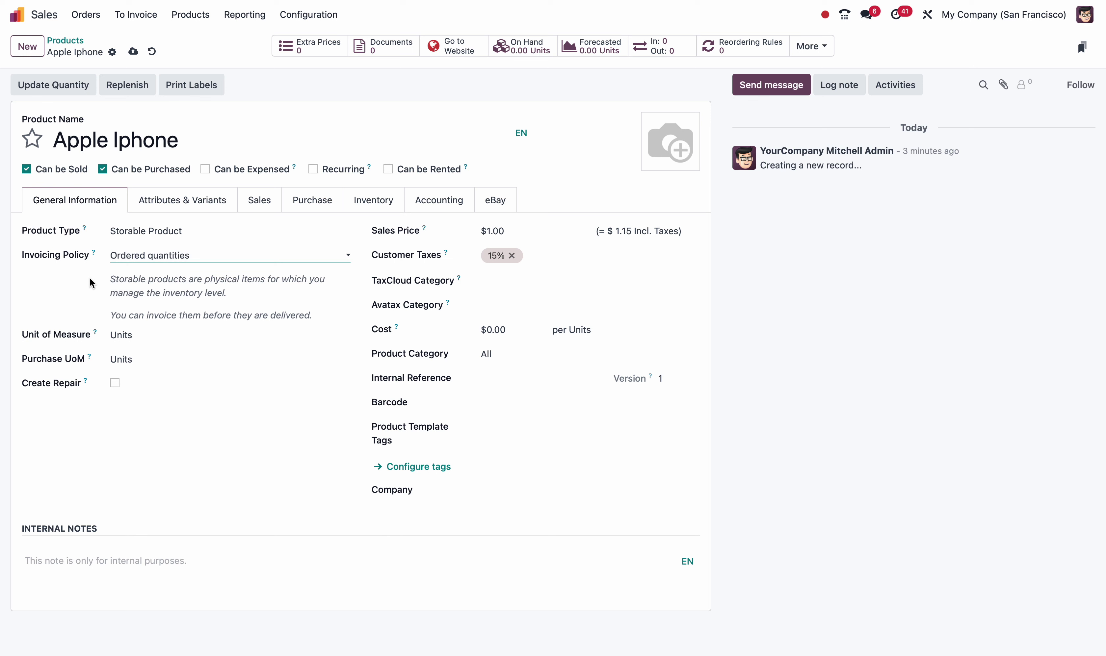
{"action": "left_click", "coordinate": [123, 339]}
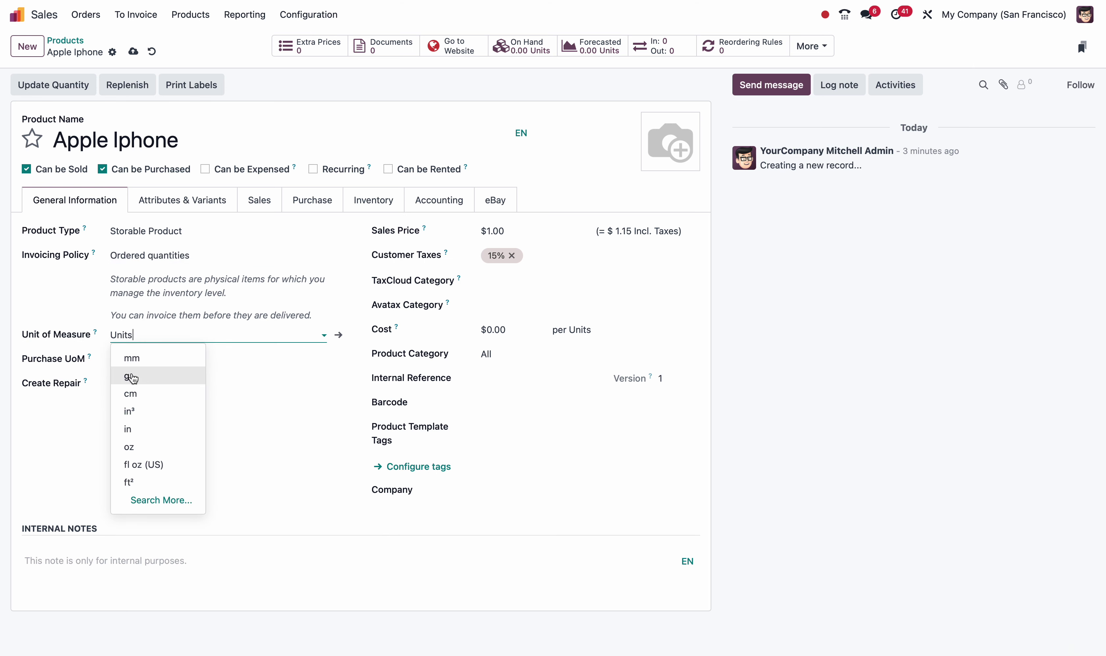
{"action": "left_click", "coordinate": [99, 391]}
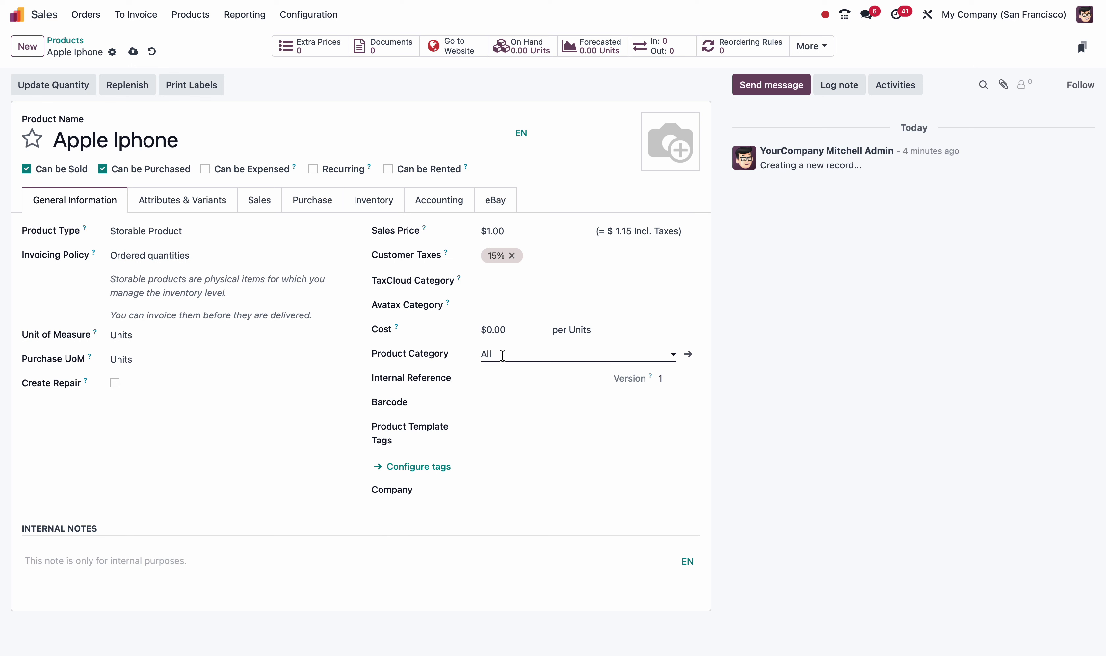
{"action": "left_click", "coordinate": [501, 380]}
{"action": "left_click", "coordinate": [495, 405]}
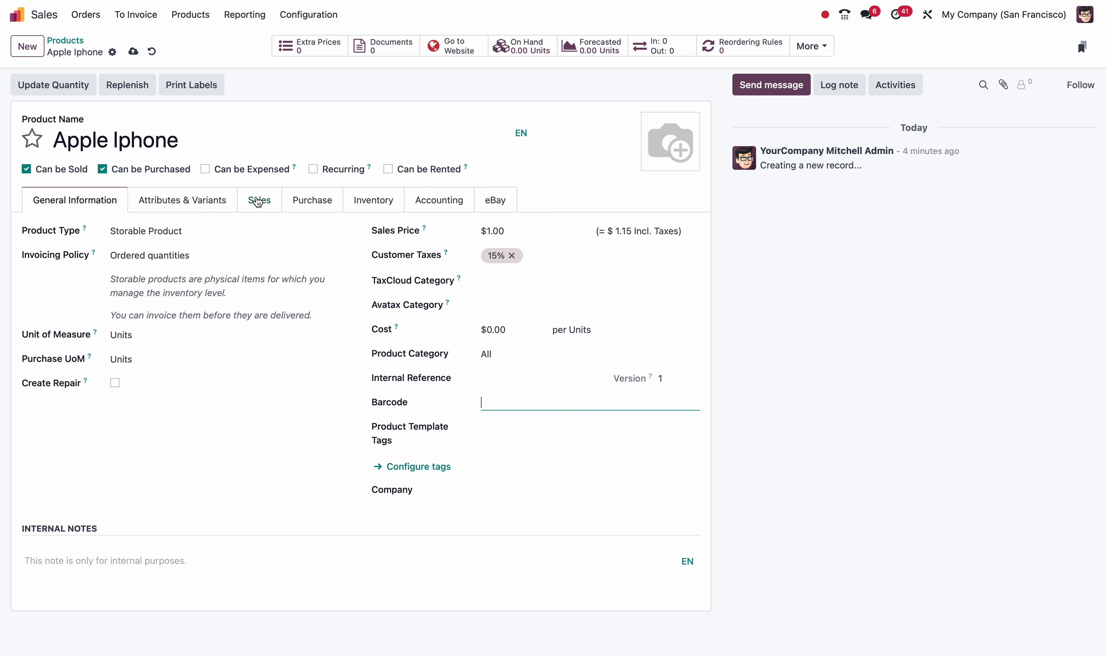
- Examine how attribute lines are added for variants, and review the product's sales settings and self-order description
{"action": "left_click", "coordinate": [209, 204]}
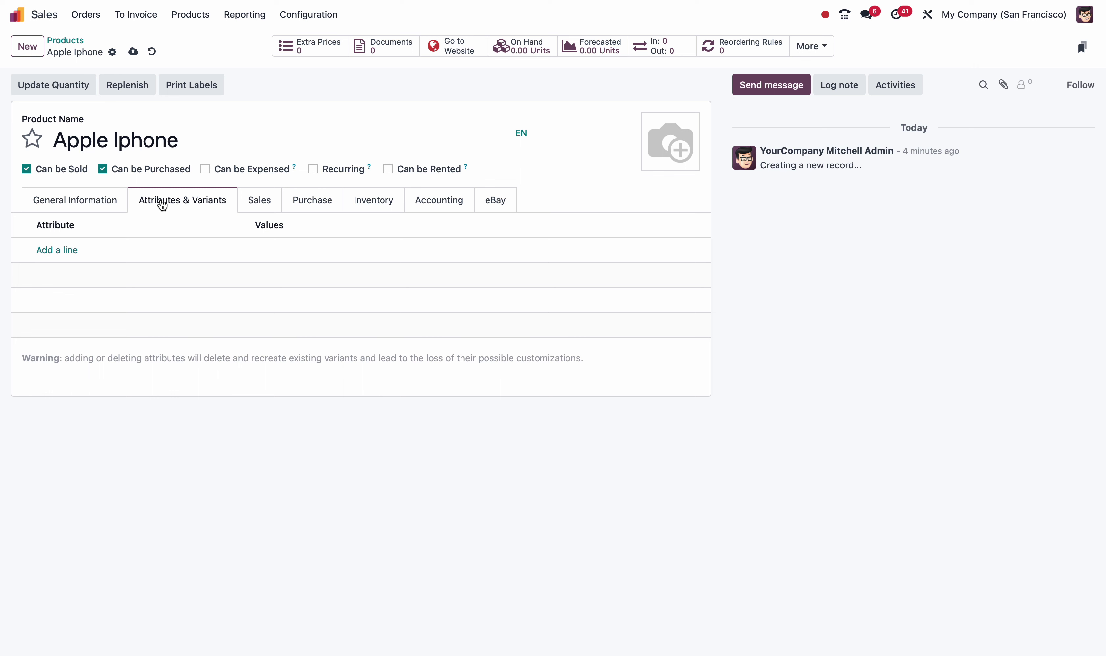
{"action": "left_click", "coordinate": [64, 254]}
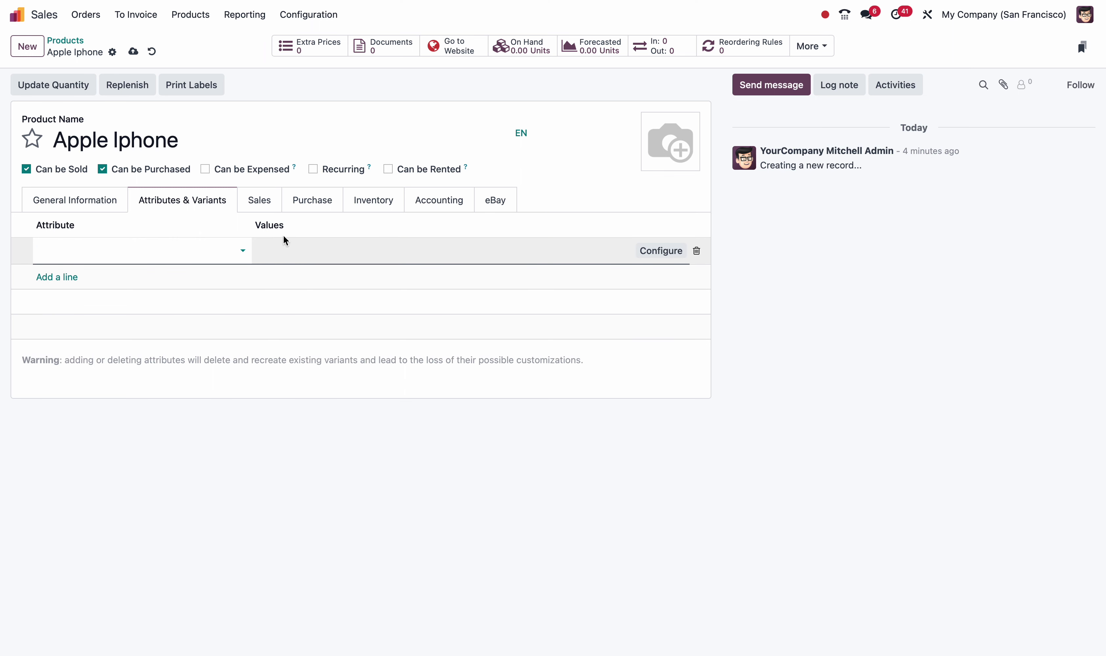
{"action": "left_click", "coordinate": [270, 210]}
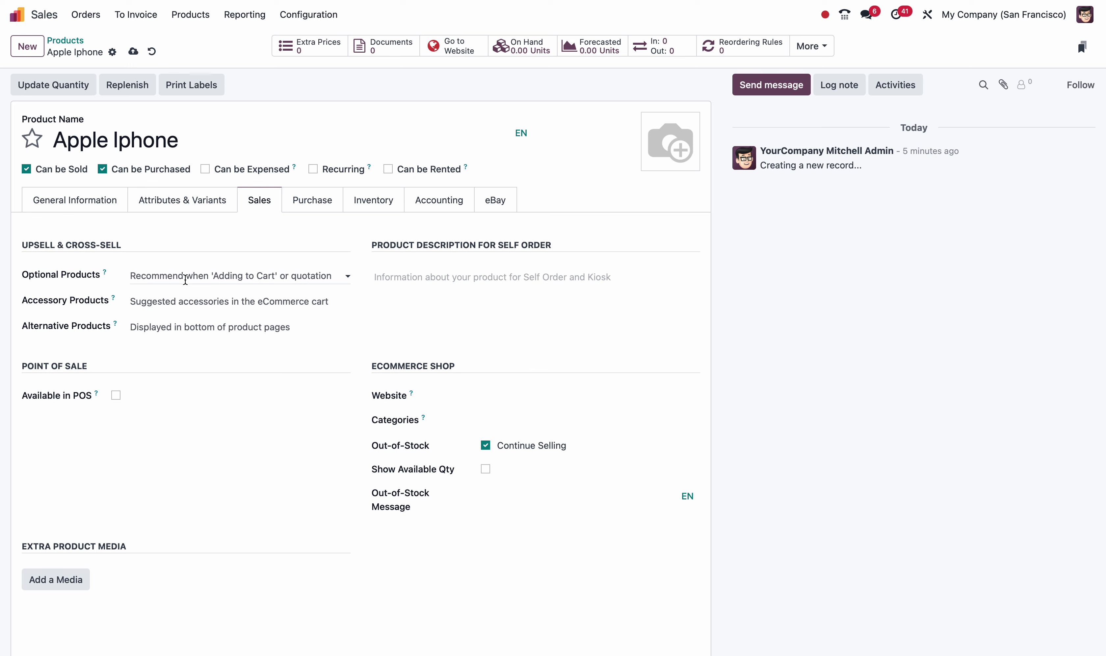
{"action": "left_click", "coordinate": [412, 283]}
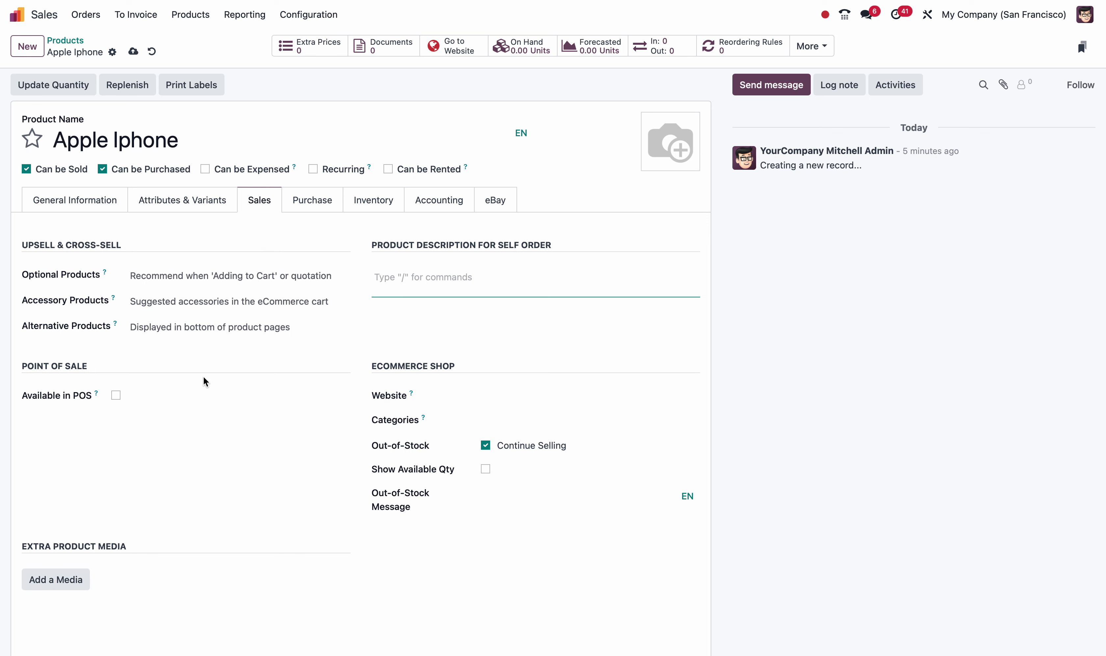
- Examine the product's purchase settings, including a blank vendor line and the optional vendor columns, without adding a vendor
{"action": "left_click", "coordinate": [317, 205]}
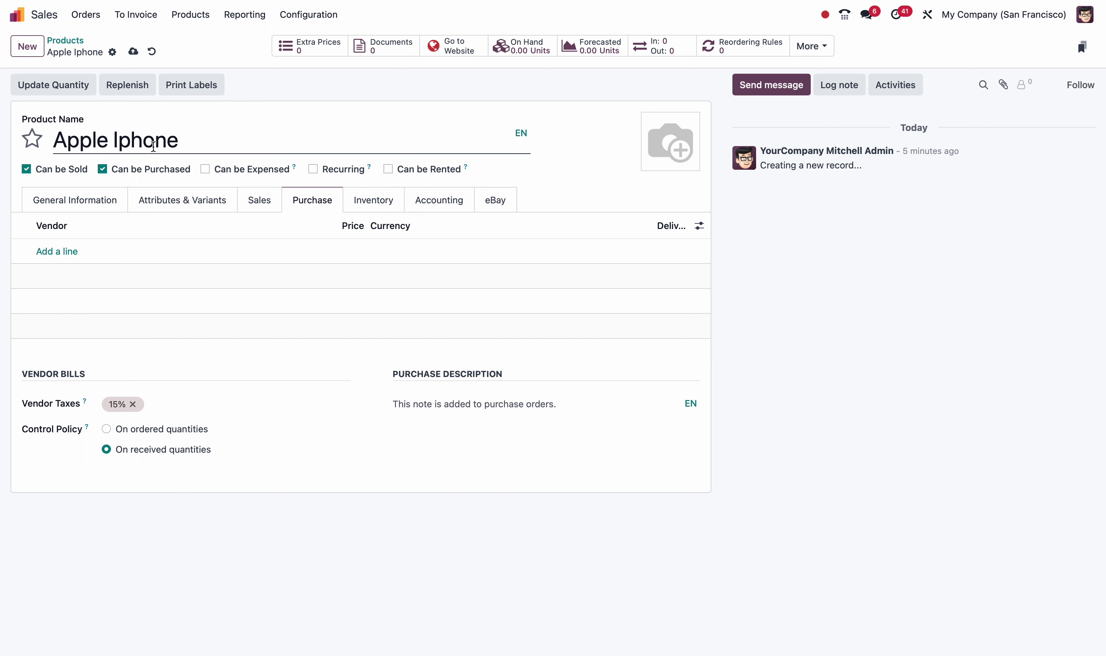
{"action": "left_click", "coordinate": [48, 252]}
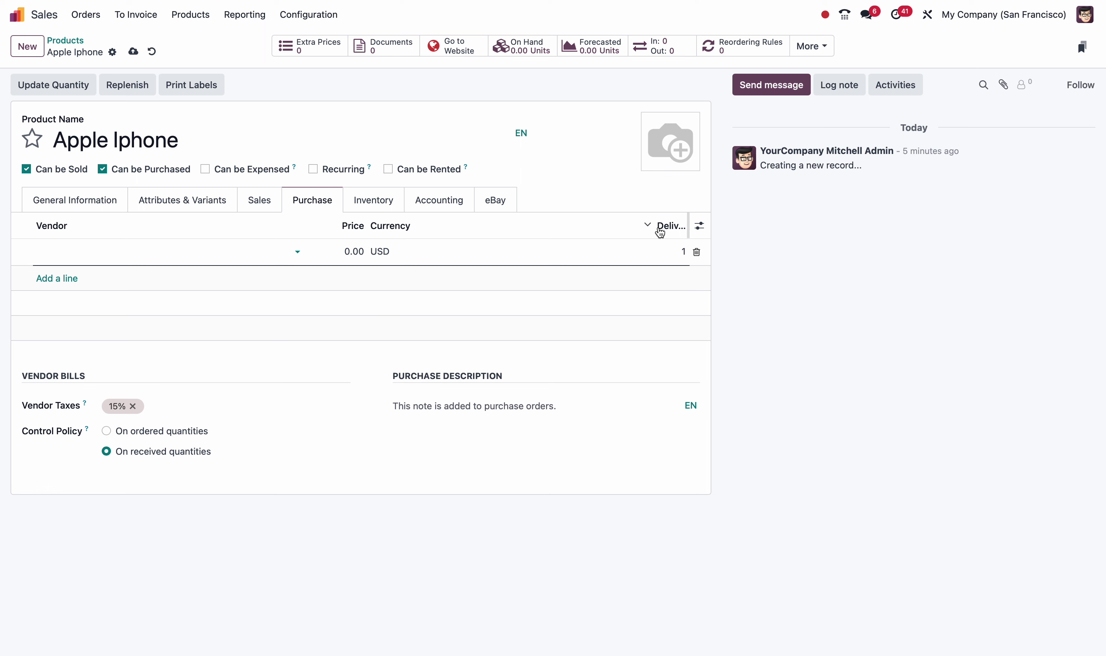
{"action": "left_click", "coordinate": [699, 228]}
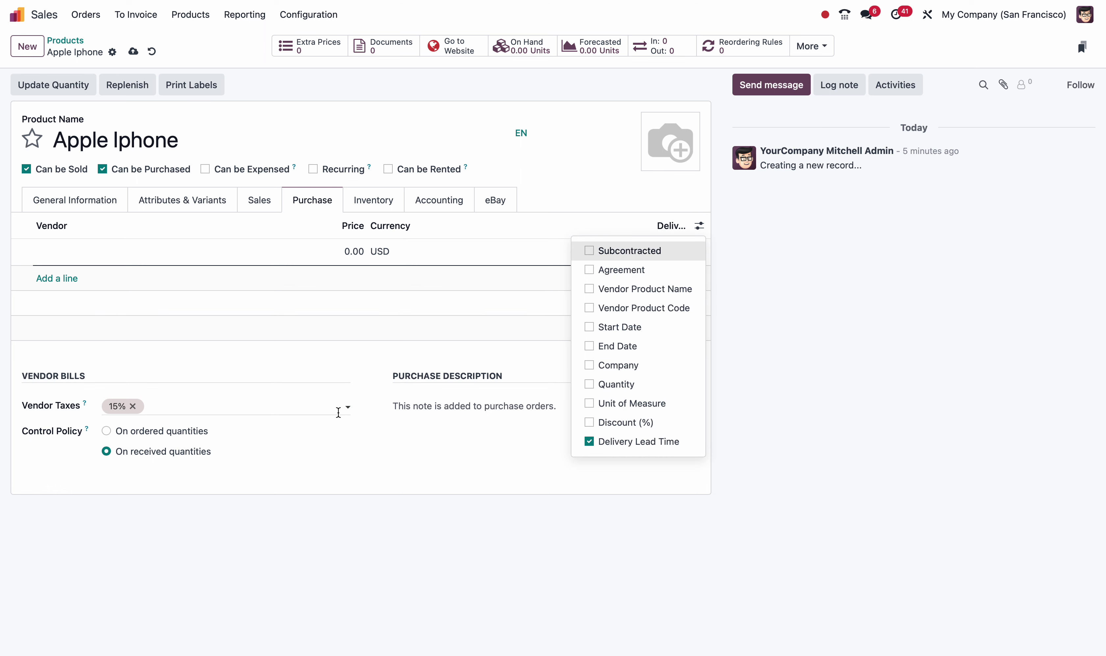
{"action": "left_click", "coordinate": [338, 412]}
{"action": "left_click", "coordinate": [350, 444]}
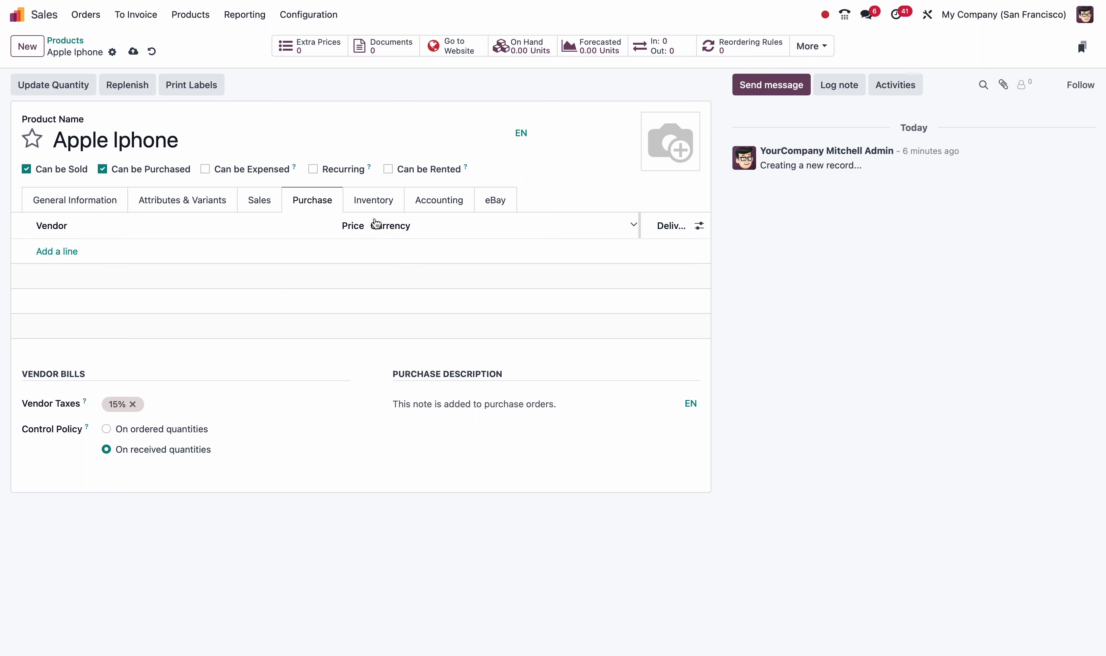
- Review the product's inventory and accounting settings and the list of additional related records
{"action": "left_click", "coordinate": [379, 207]}
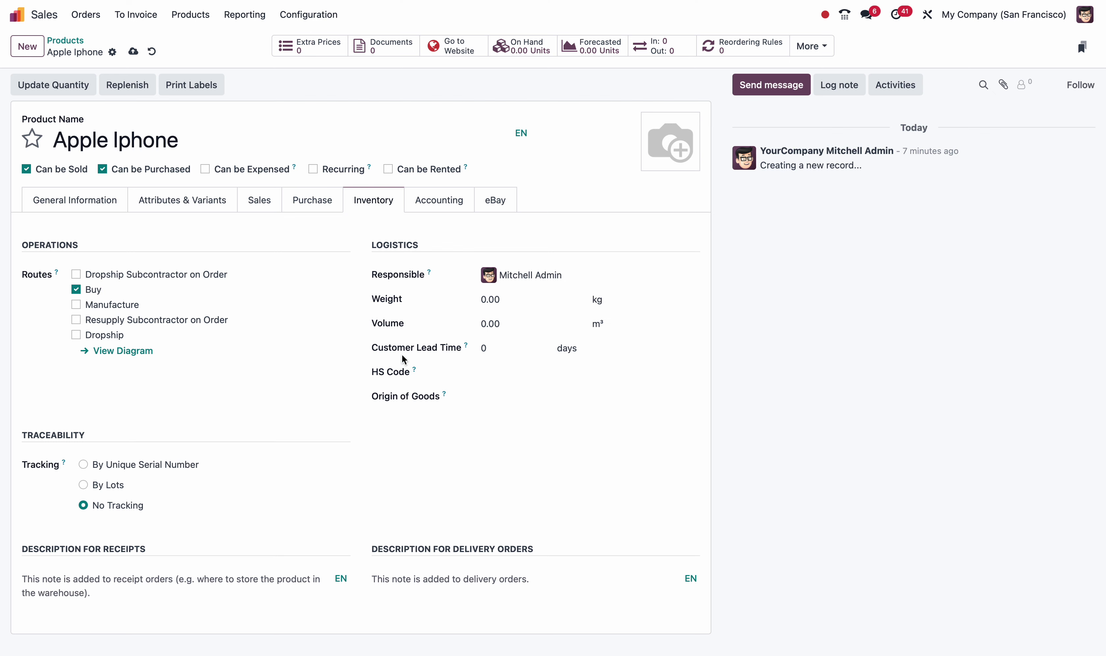
{"action": "left_click", "coordinate": [435, 208]}
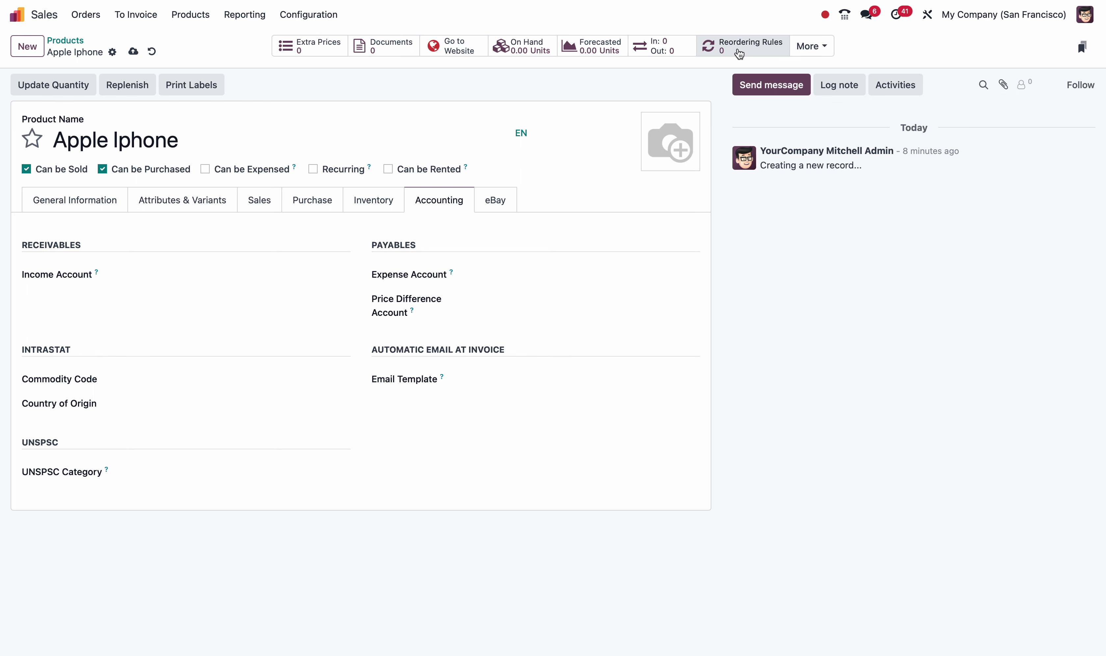
{"action": "left_click", "coordinate": [818, 51]}
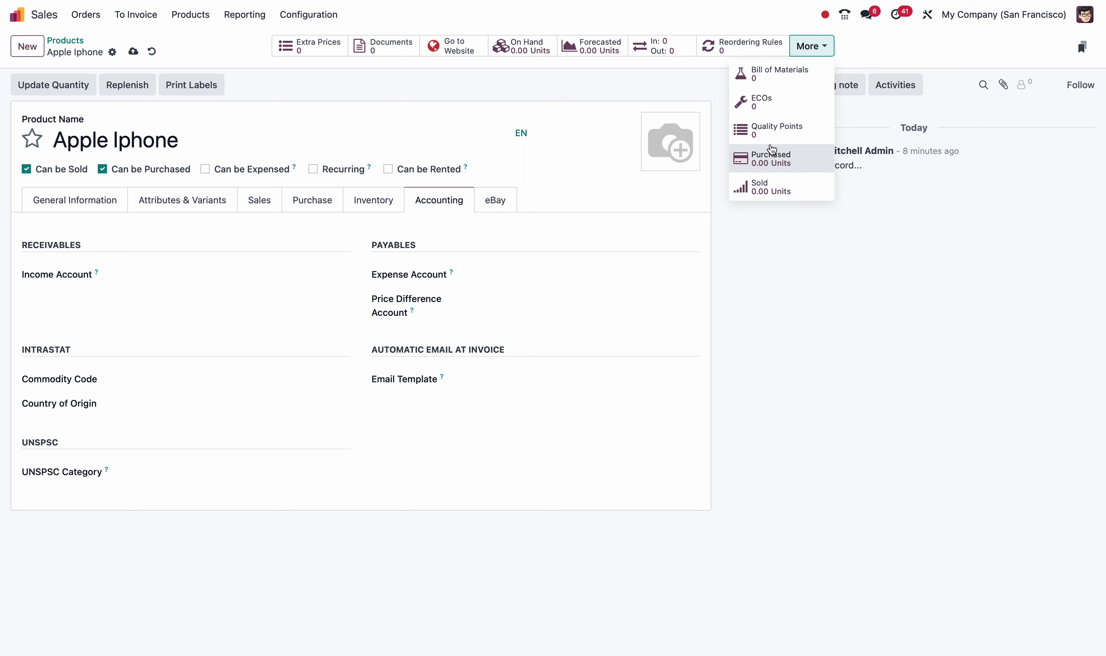
{"action": "left_click", "coordinate": [808, 52]}
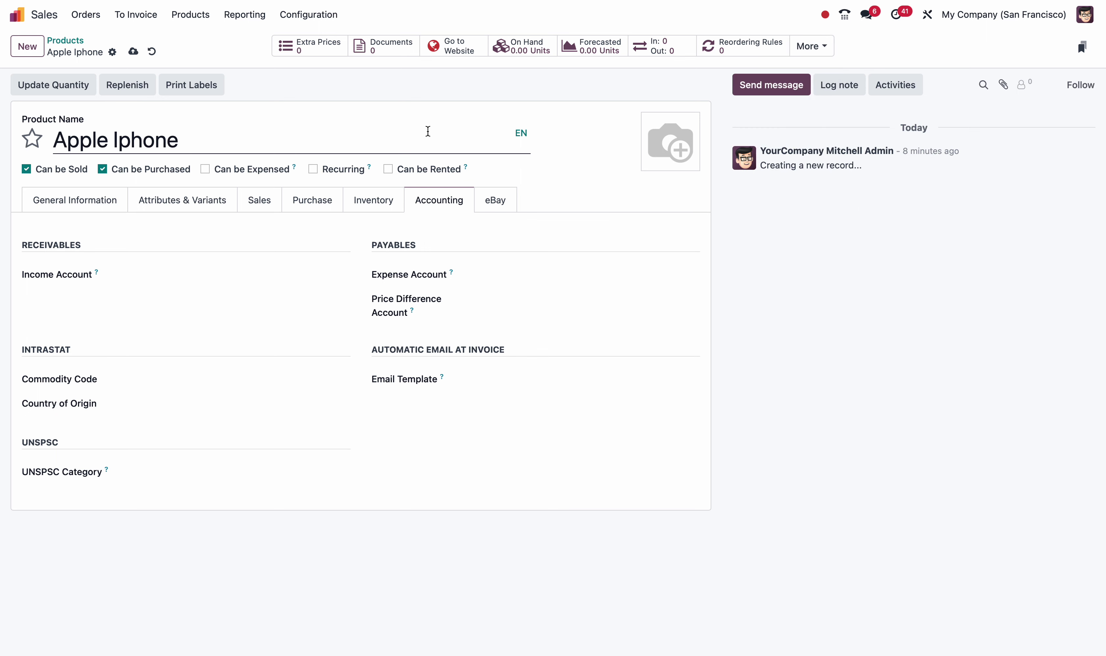